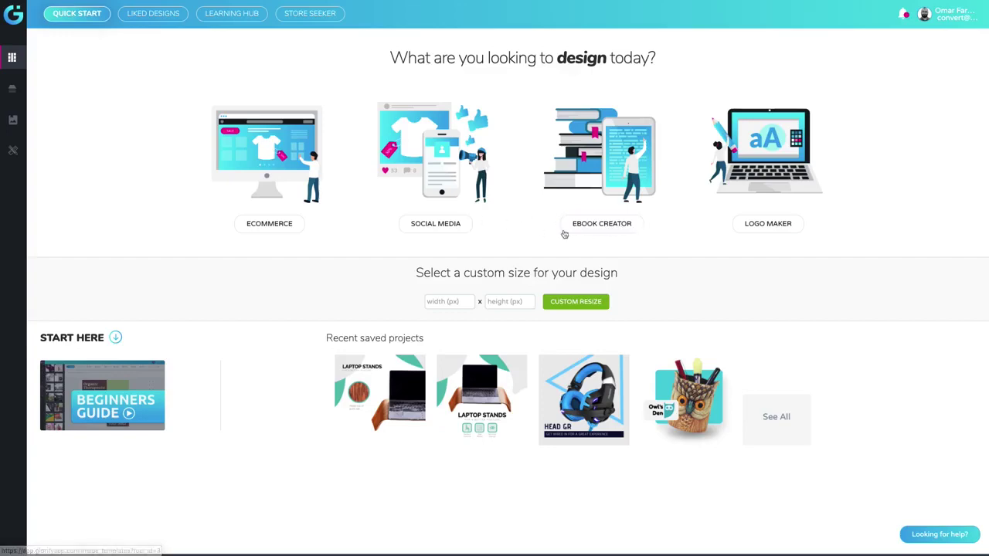
click(595, 226)
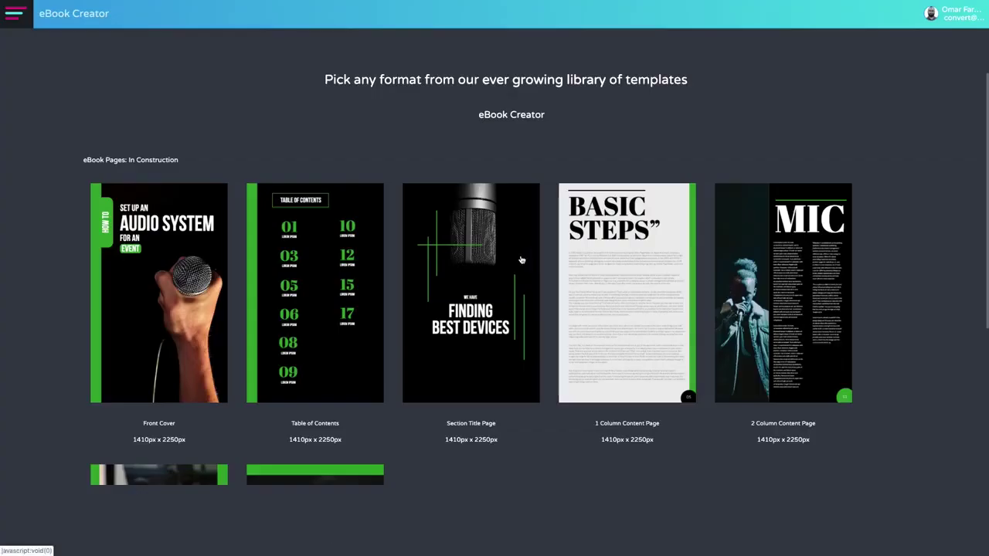
scroll(147, 173, down, 3)
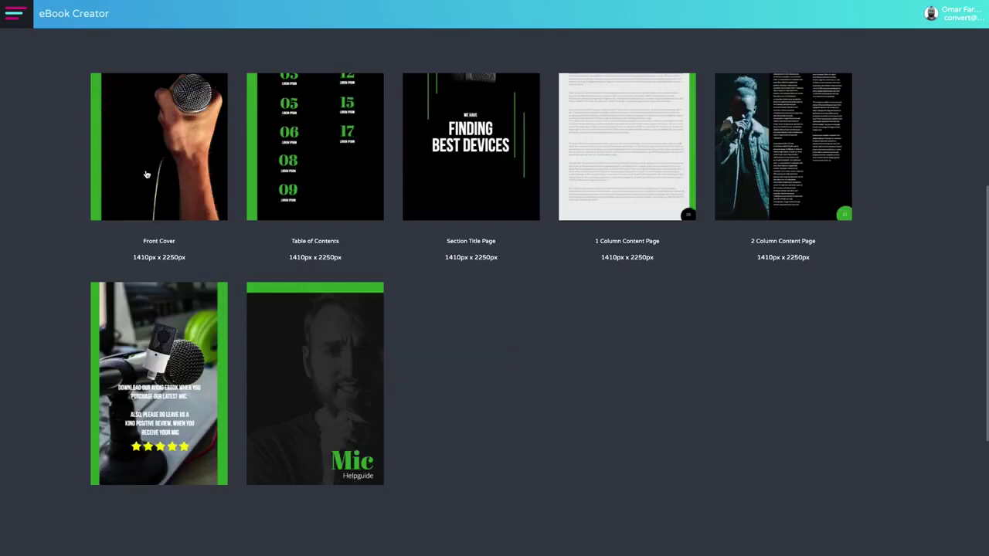
scroll(162, 200, up, 3)
scroll(618, 284, down, 3)
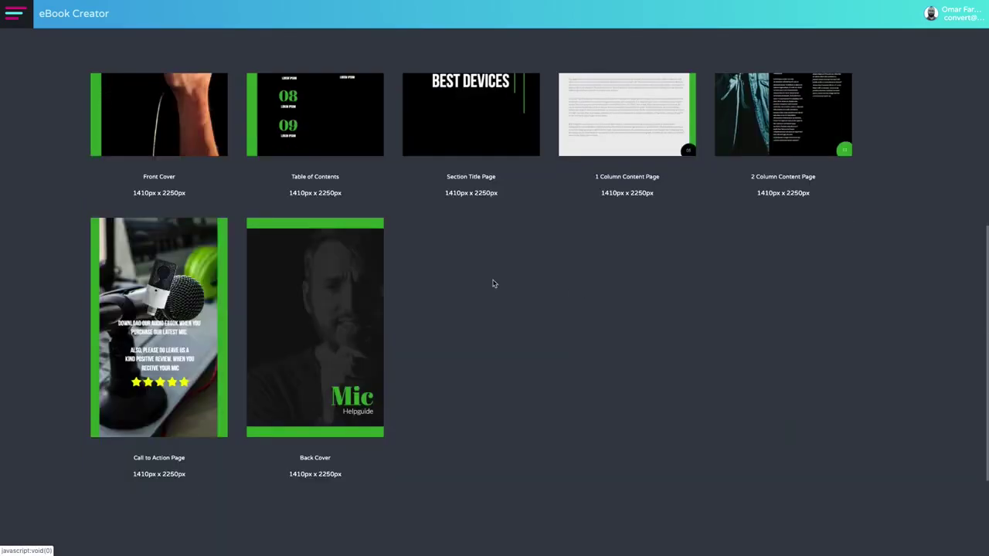
scroll(340, 193, up, 1)
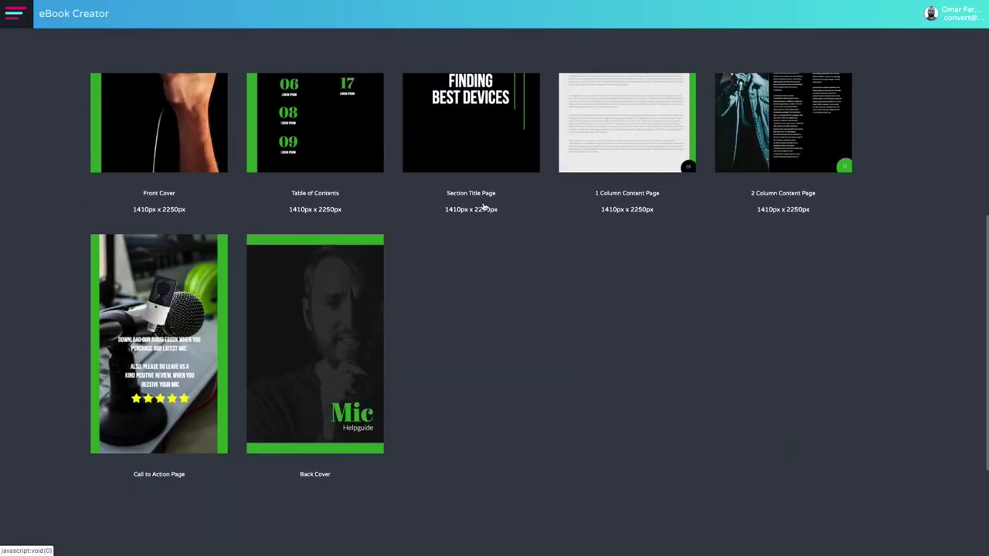
scroll(564, 232, up, 2)
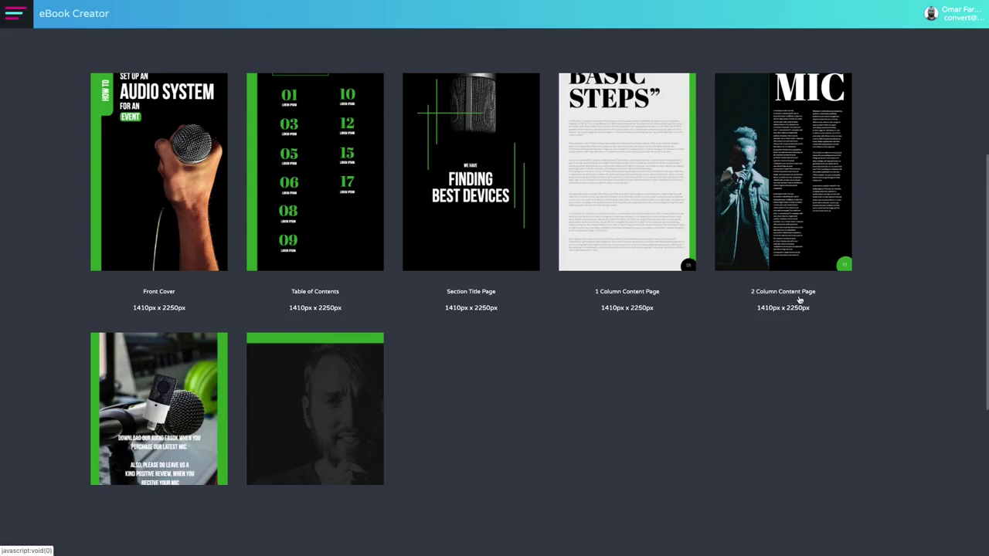
scroll(736, 298, down, 2)
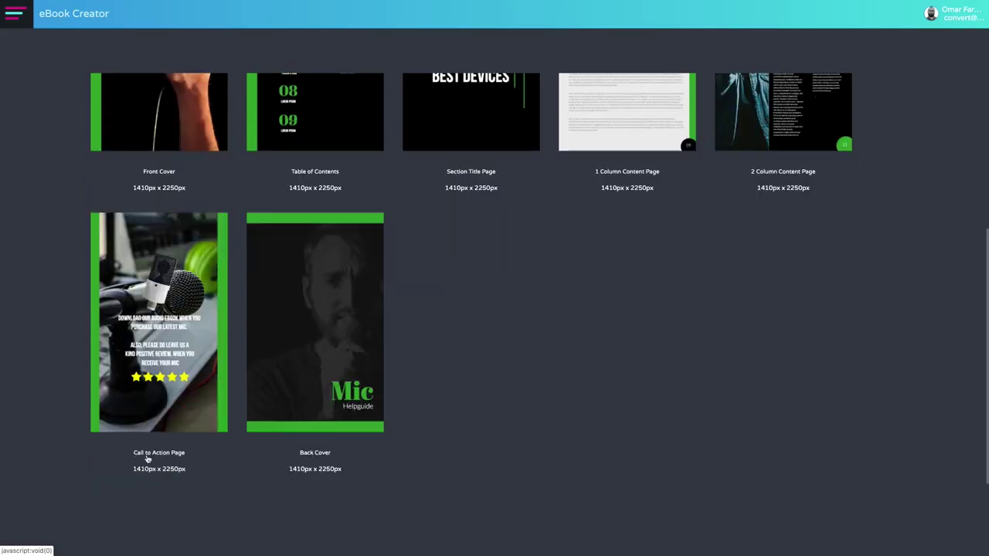
scroll(444, 403, up, 4)
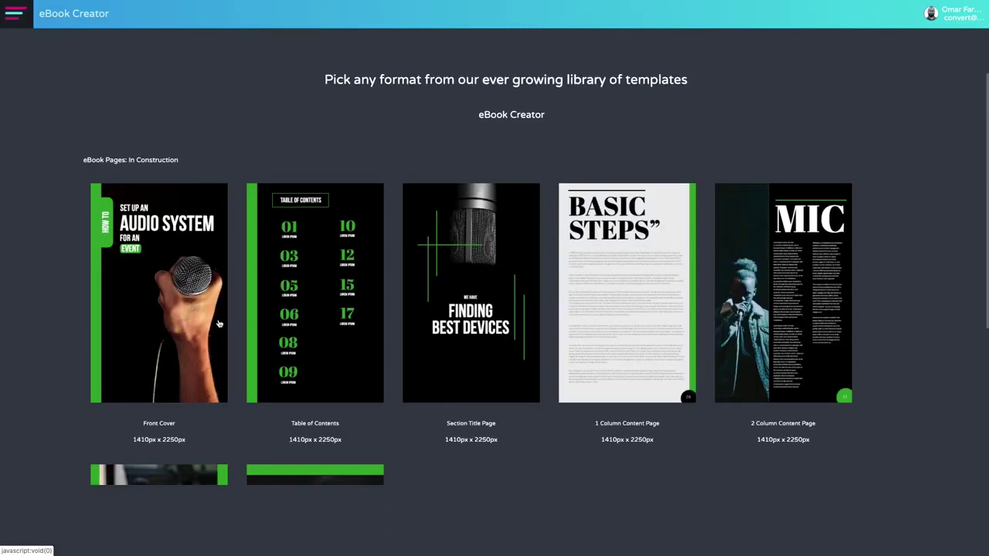
scroll(319, 268, down, 2)
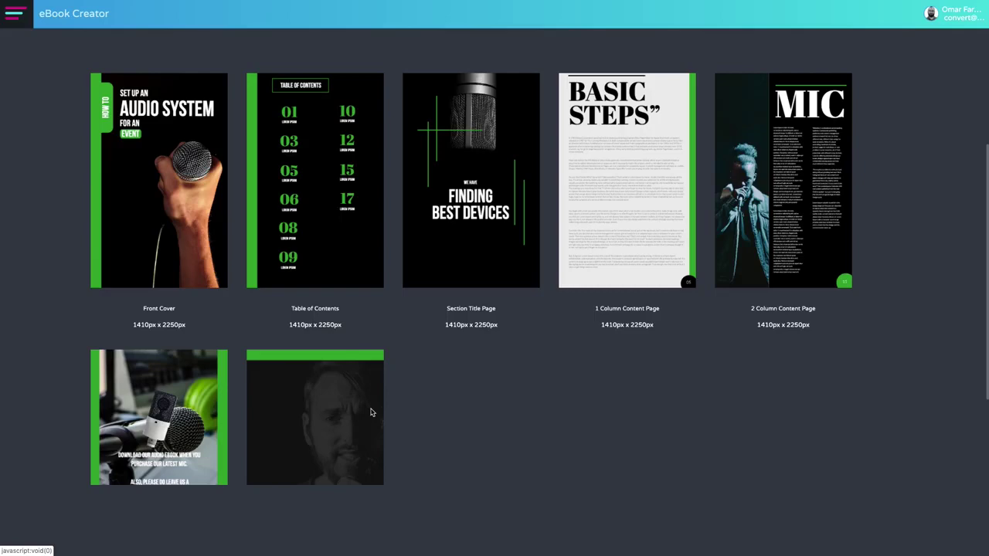
scroll(177, 240, up, 2)
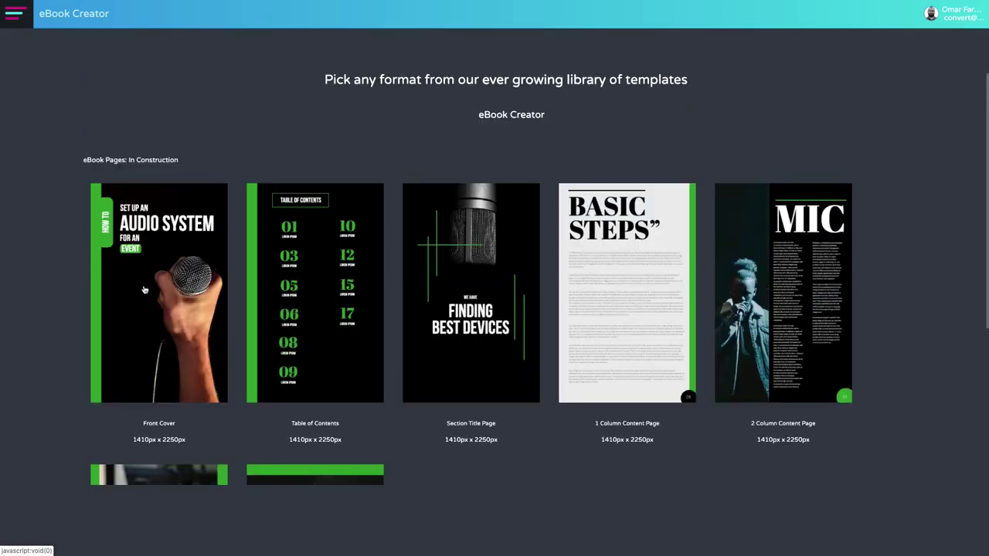
Step: Start a blank Front Cover eBook page and scroll through the ready-made cover designs
click(188, 290)
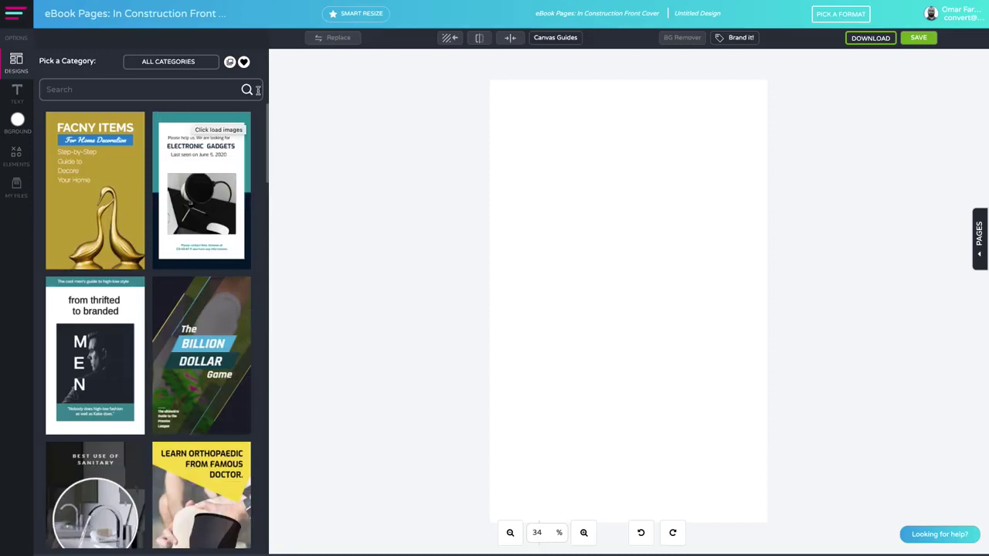
scroll(228, 248, down, 3)
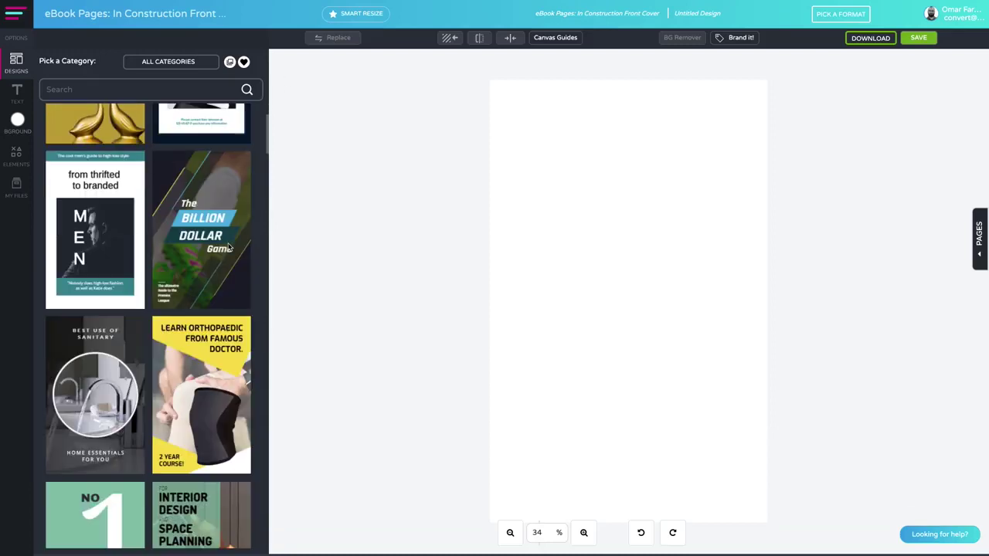
scroll(228, 247, down, 1)
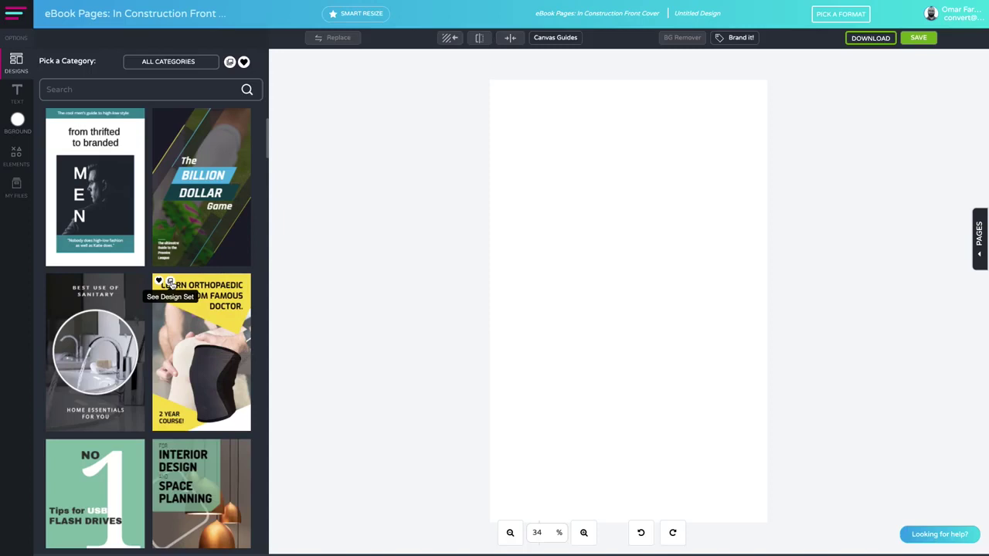
Step: Open the orthopaedic cover's 35-image 'eBook Pages: In Construction' set and browse all its pages
click(171, 283)
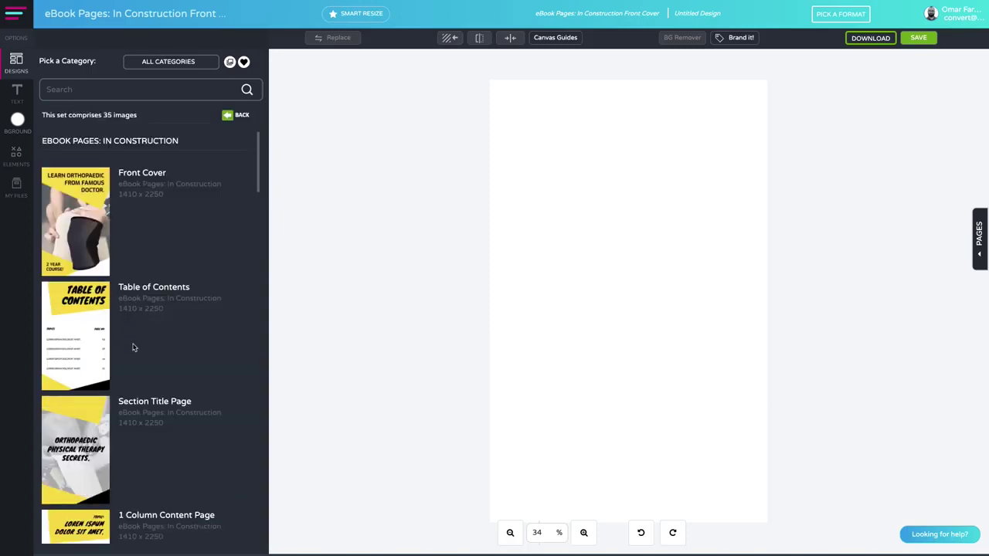
scroll(104, 314, down, 2)
scroll(104, 315, down, 4)
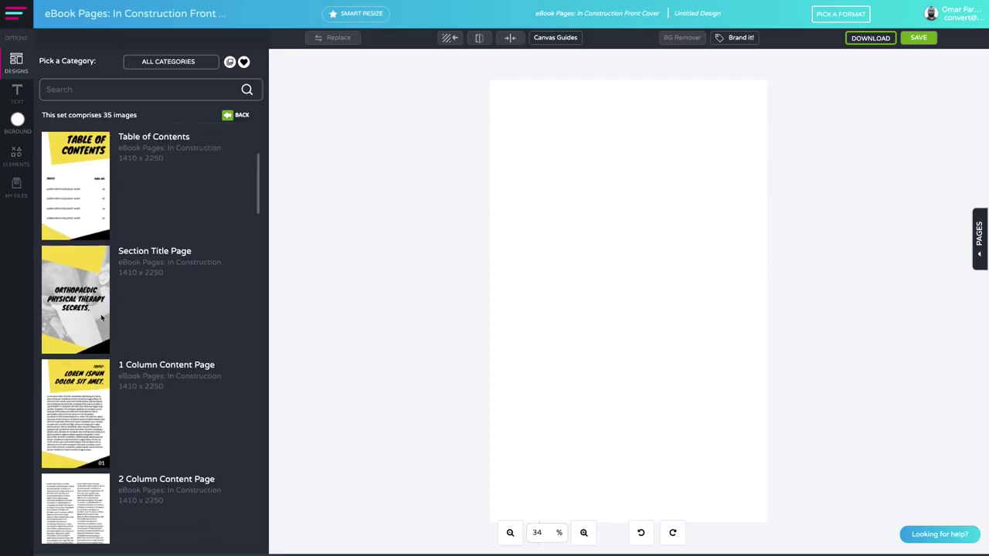
scroll(103, 324, down, 4)
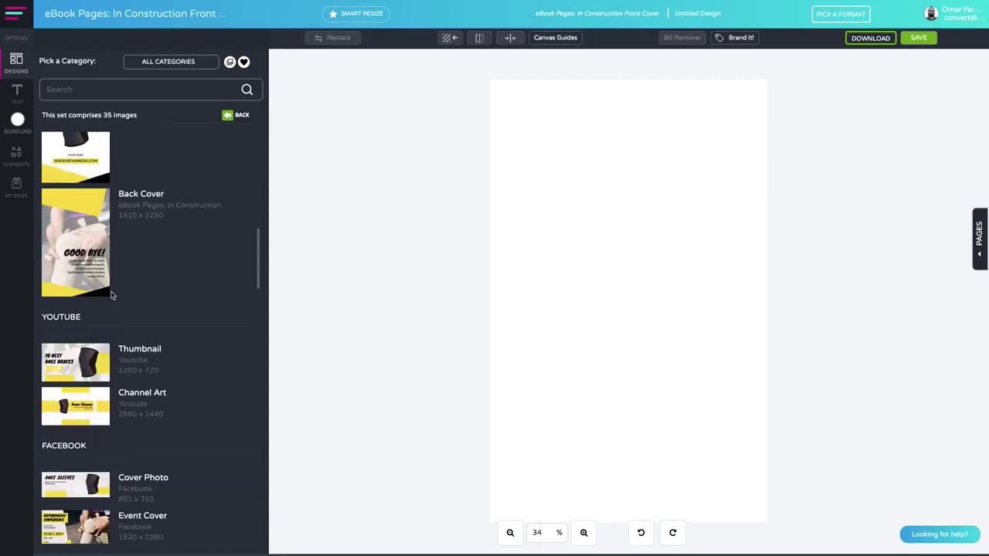
scroll(116, 289, up, 2)
scroll(141, 356, down, 2)
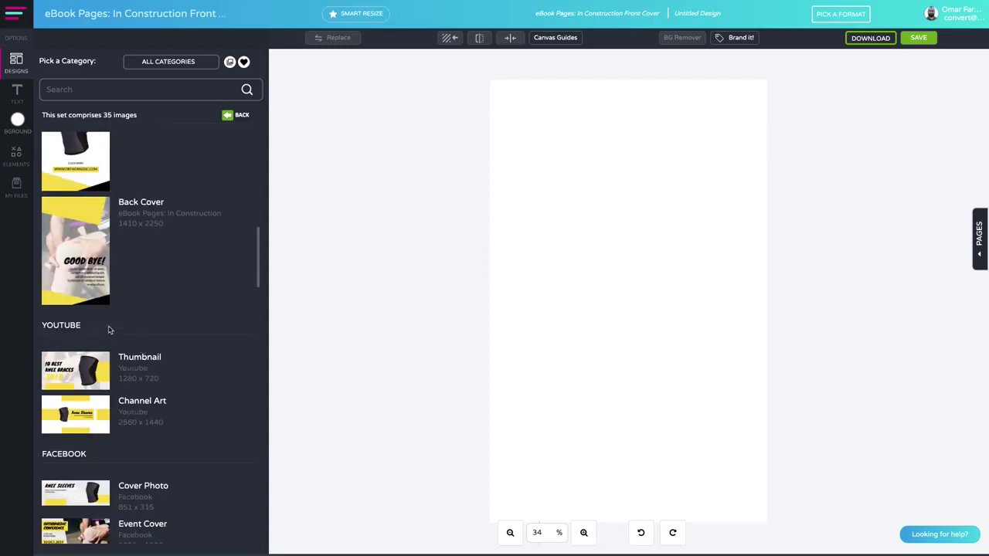
scroll(142, 345, up, 7)
scroll(177, 272, up, 2)
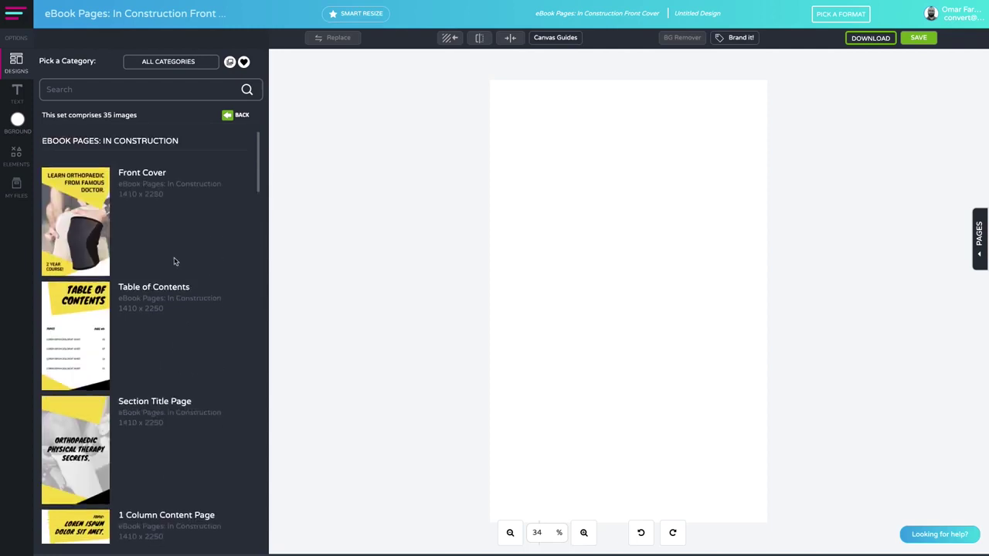
scroll(147, 283, down, 4)
scroll(147, 282, down, 5)
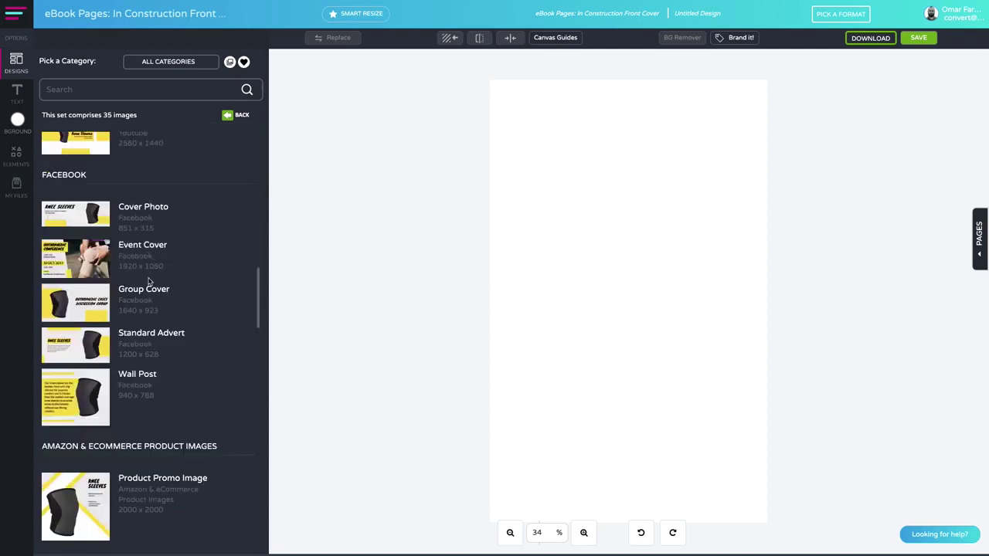
scroll(196, 281, up, 4)
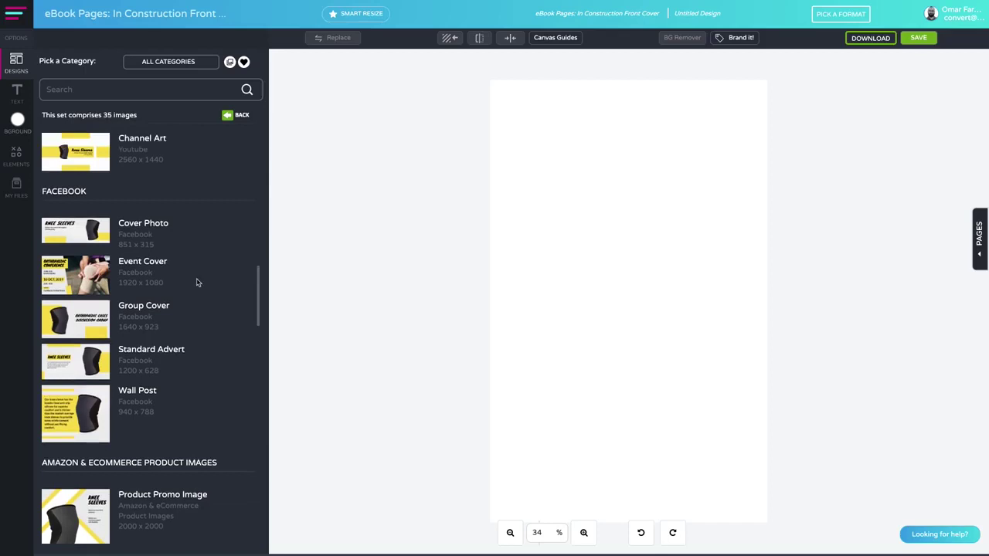
scroll(196, 282, down, 1)
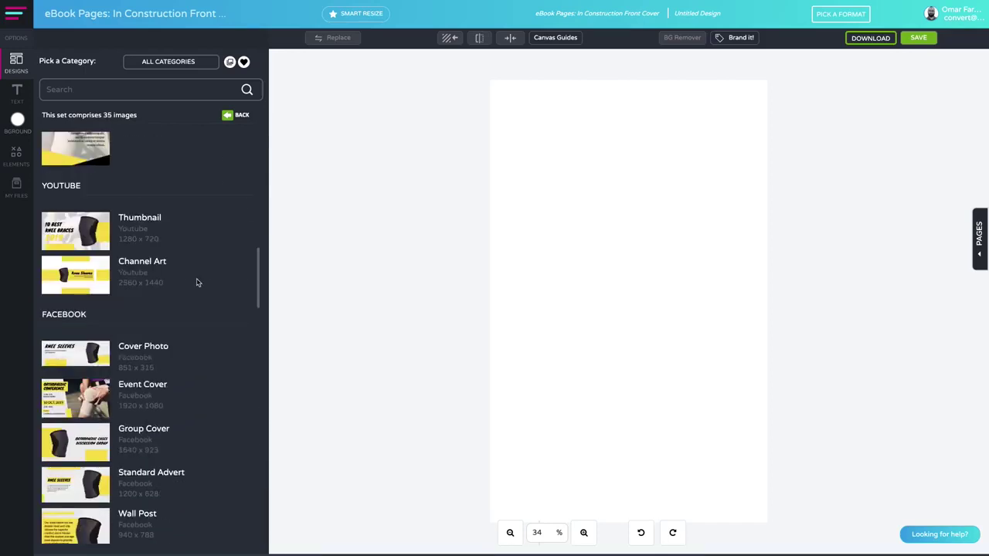
scroll(174, 262, down, 1)
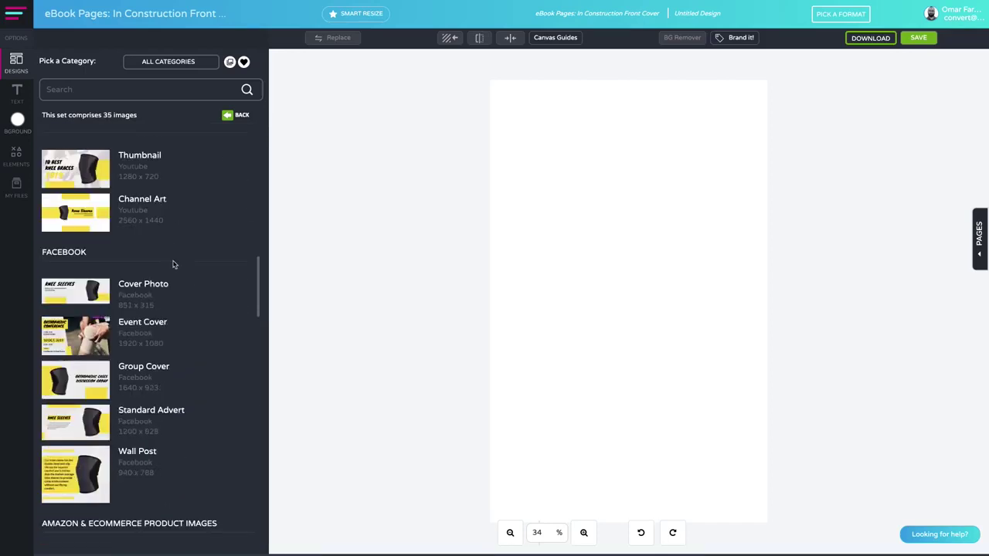
scroll(186, 323, down, 2)
scroll(186, 323, up, 2)
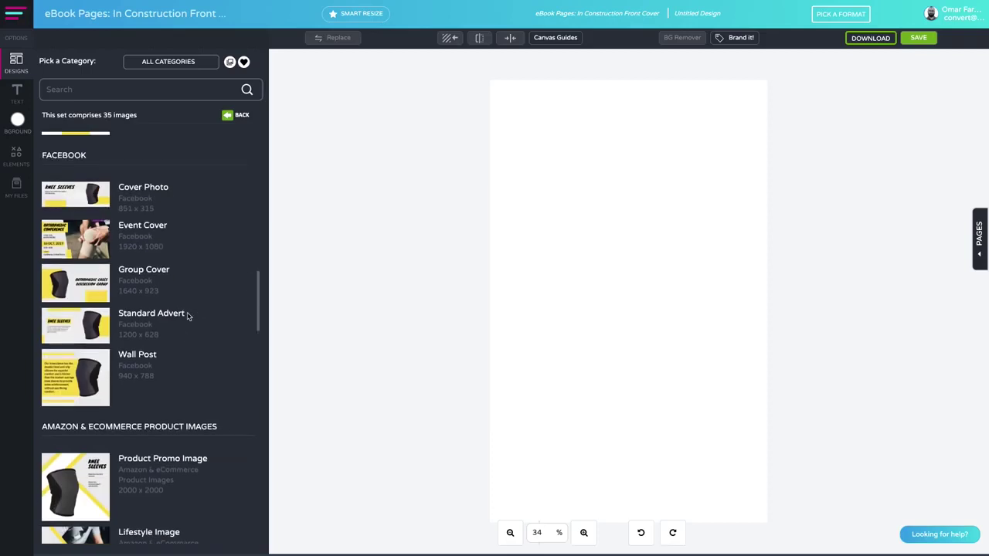
scroll(199, 351, down, 2)
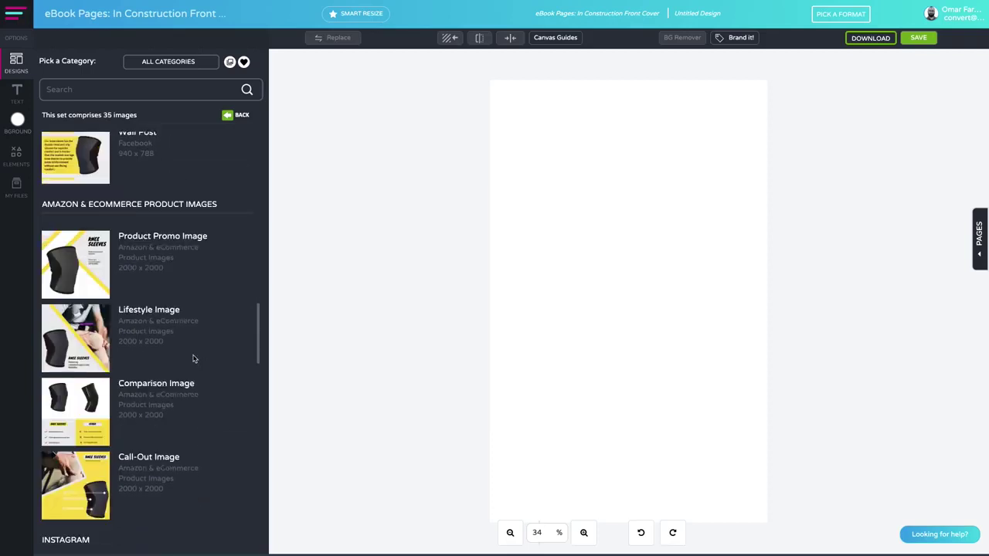
scroll(202, 348, down, 1)
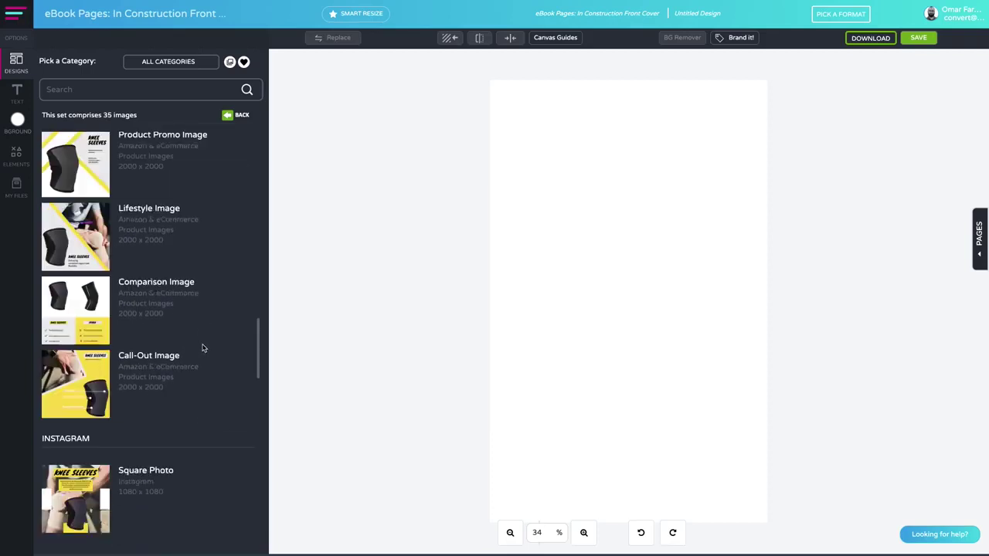
scroll(203, 348, down, 3)
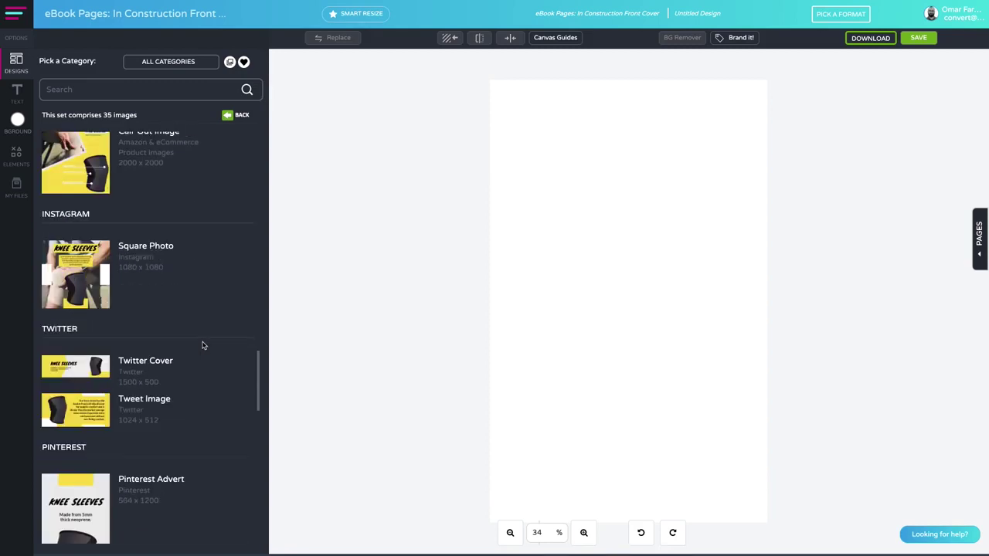
scroll(203, 346, down, 8)
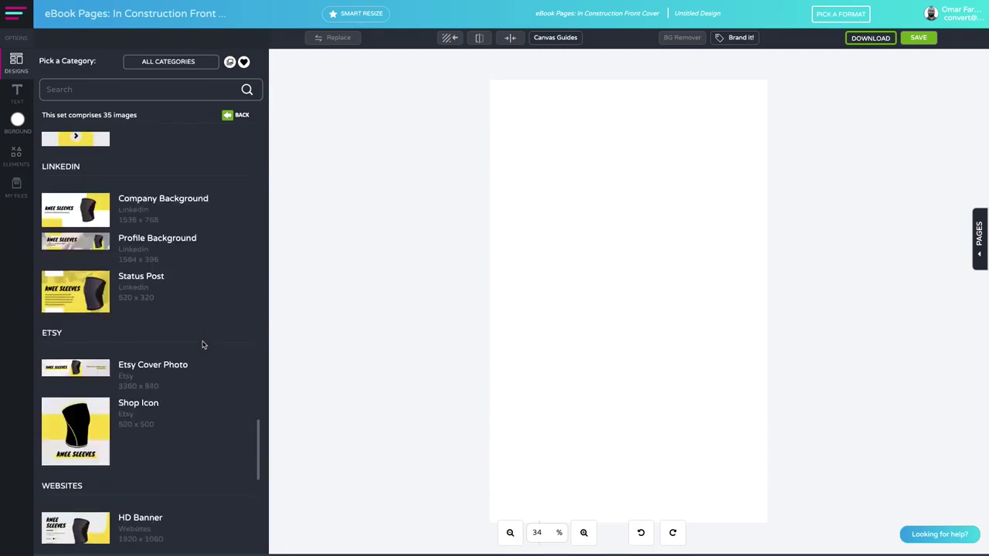
scroll(203, 345, down, 1)
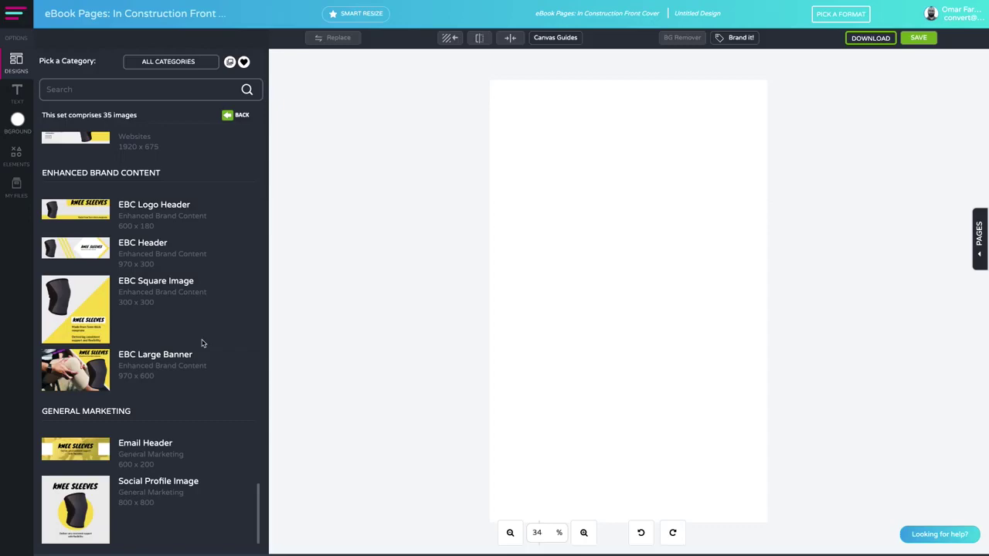
scroll(204, 343, up, 15)
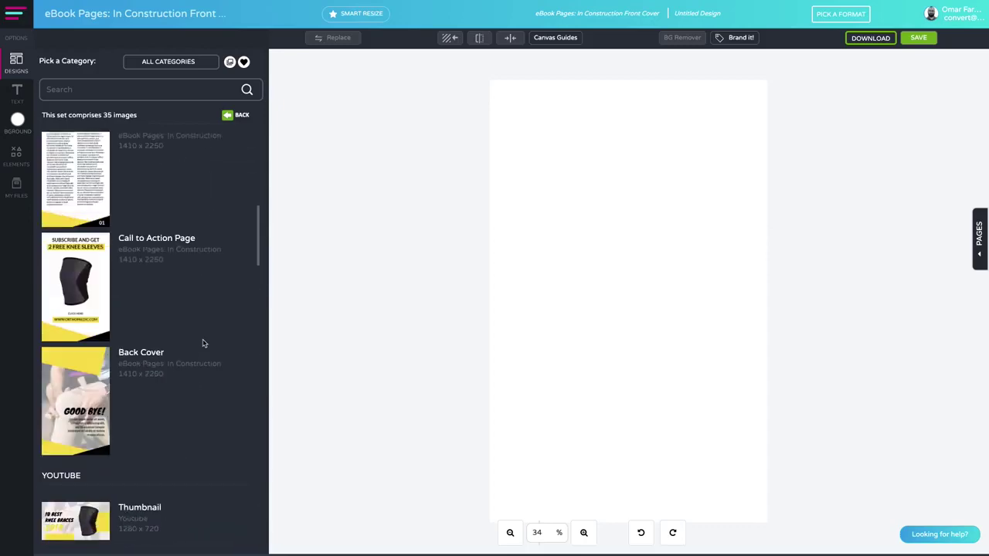
scroll(203, 343, up, 6)
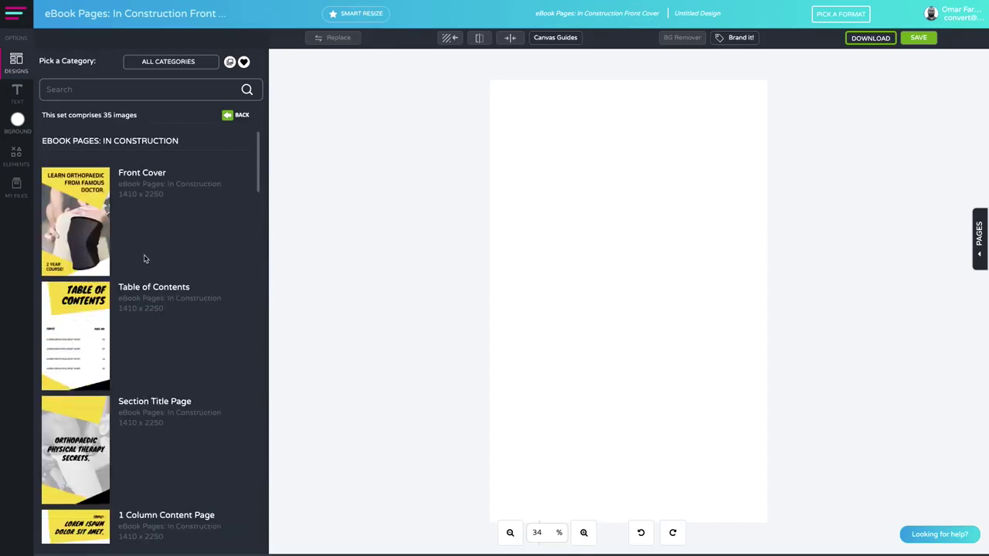
scroll(89, 286, down, 3)
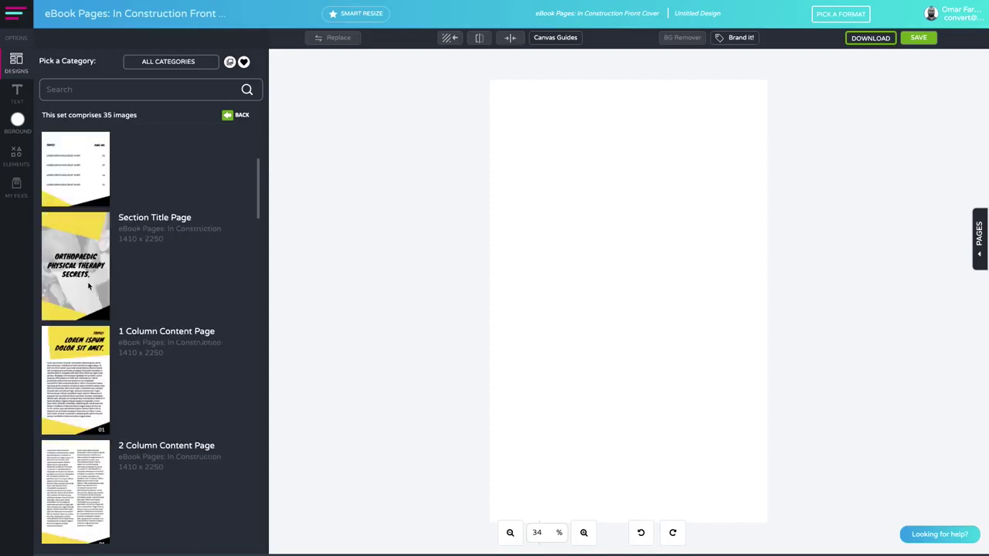
scroll(89, 285, down, 4)
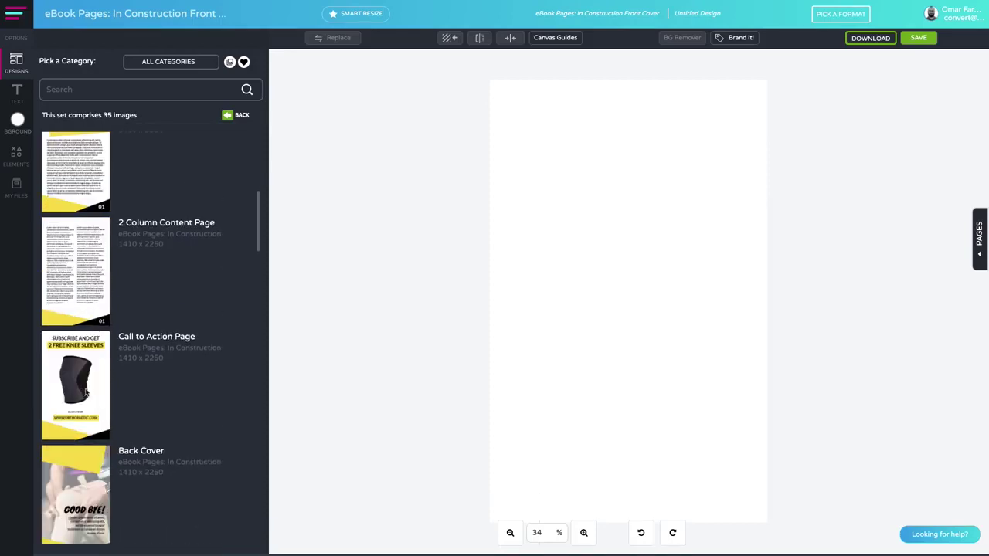
scroll(86, 392, up, 7)
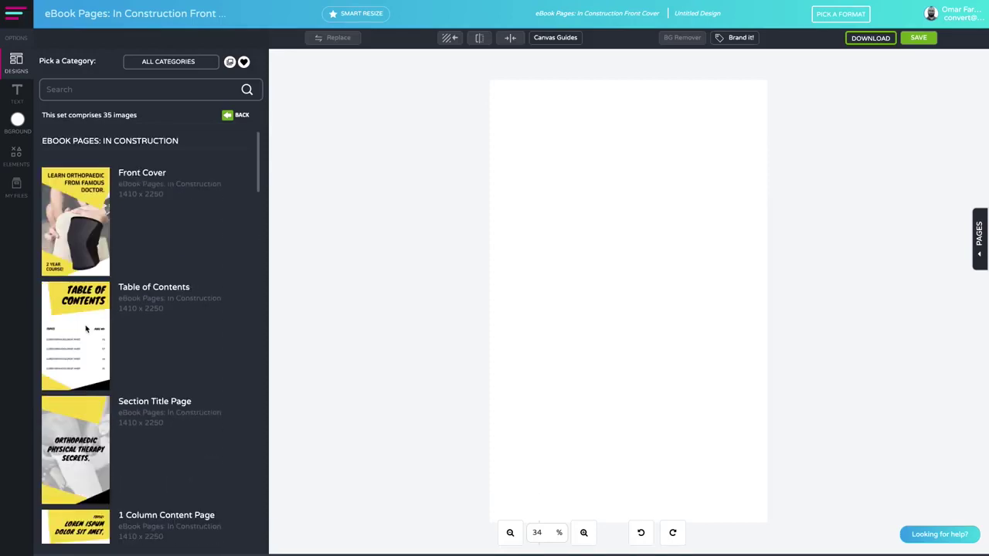
Step: Load the 'LEARN ORTHOPAEDIC FROM FAMOUS DOCTOR.' cover, select its knee sleeve image, and view it at 29%
click(91, 223)
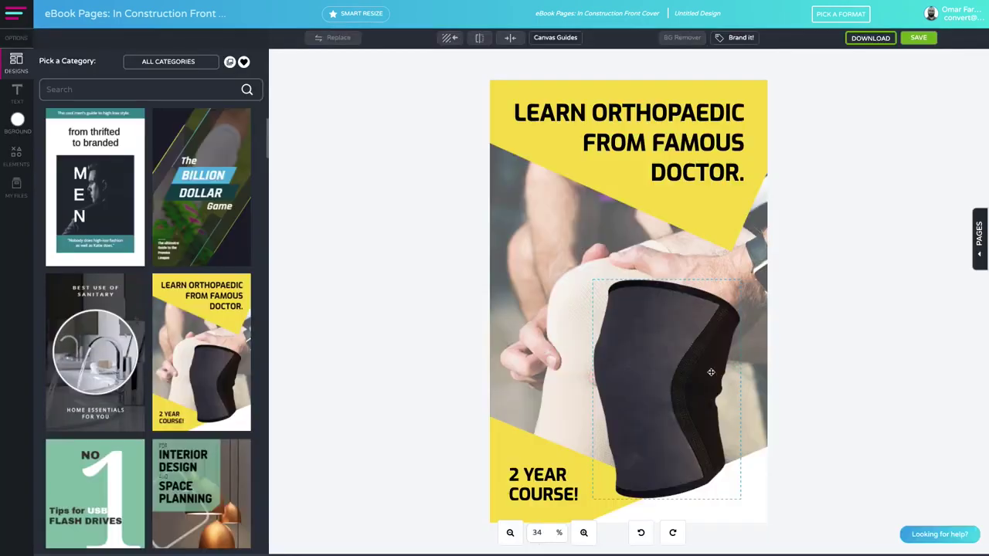
click(707, 374)
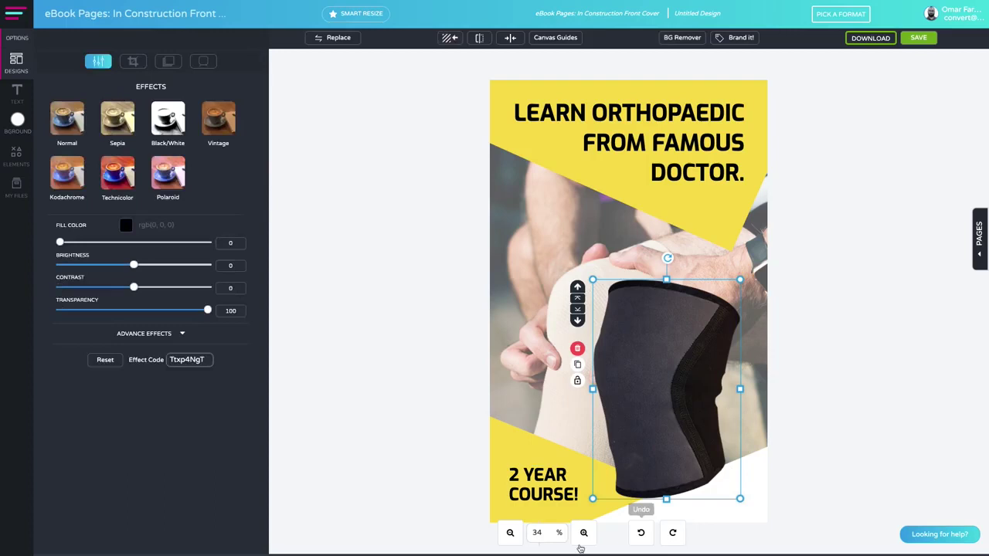
click(509, 533)
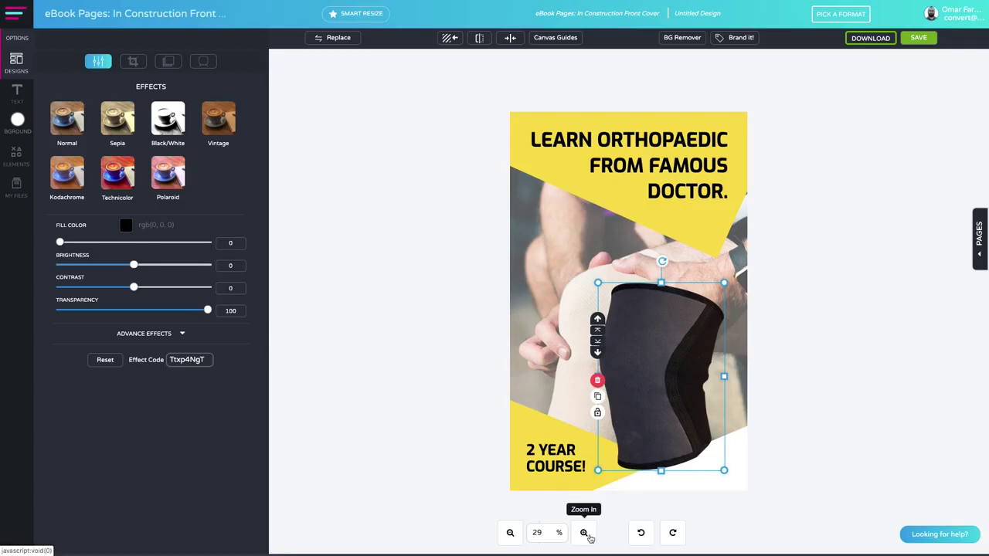
click(584, 533)
click(511, 533)
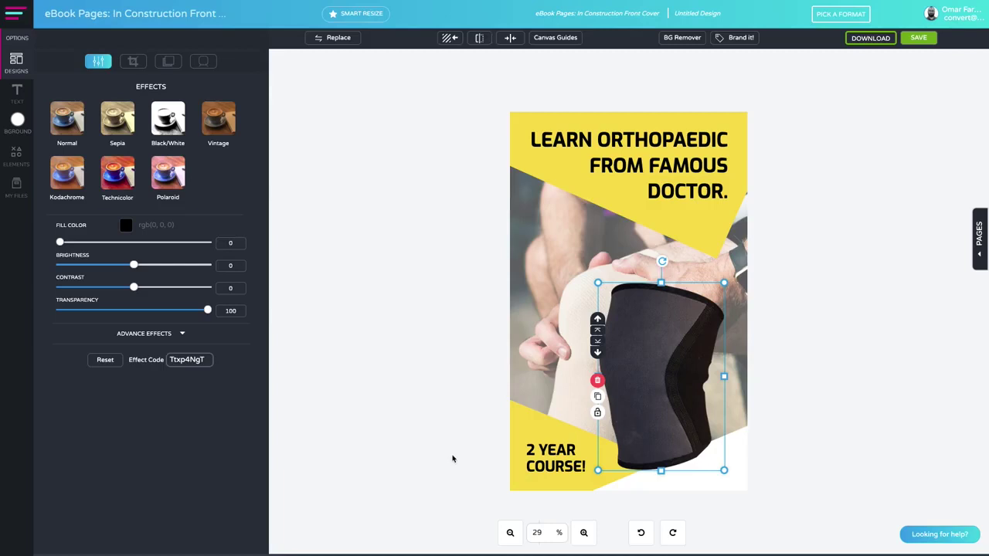
Step: Deselect the knee sleeve image by clicking an empty spot on the canvas
click(623, 228)
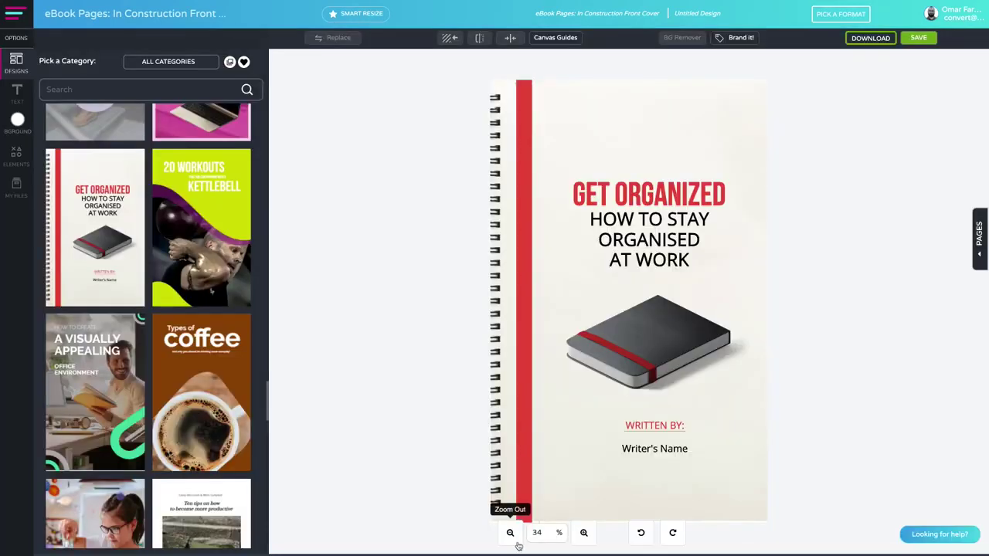
Step: Zoom out to the whole GET ORGANIZED cover and browse its 34-page design set
click(510, 532)
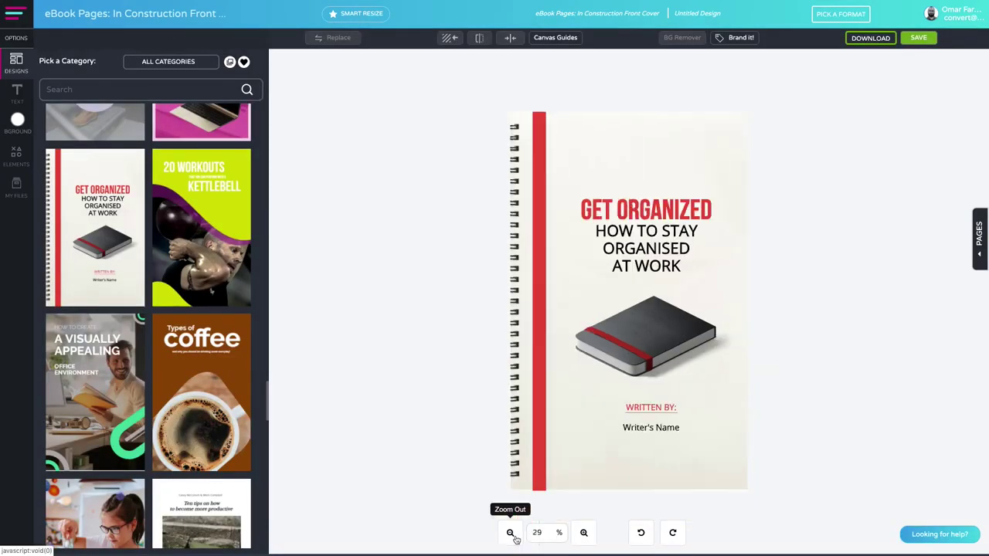
click(71, 160)
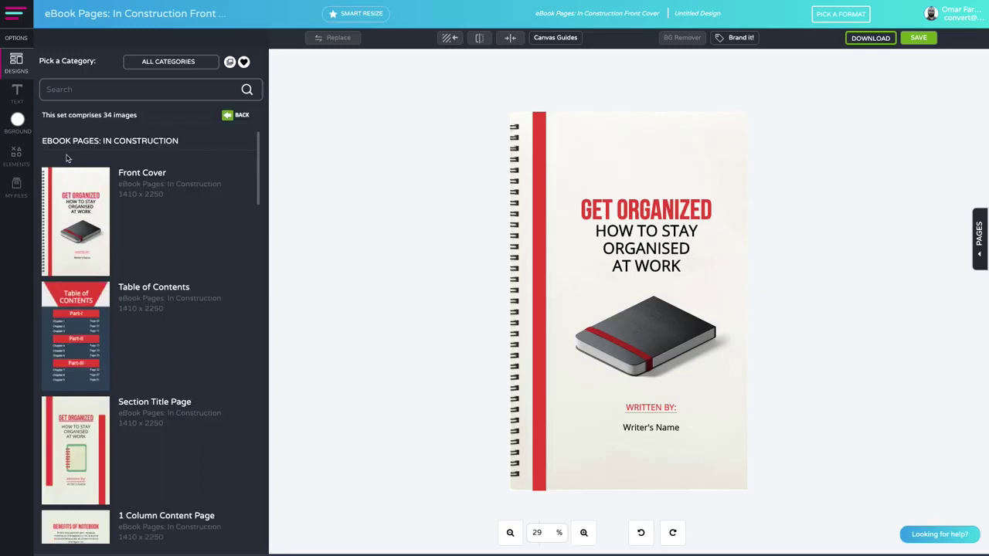
scroll(90, 332, down, 2)
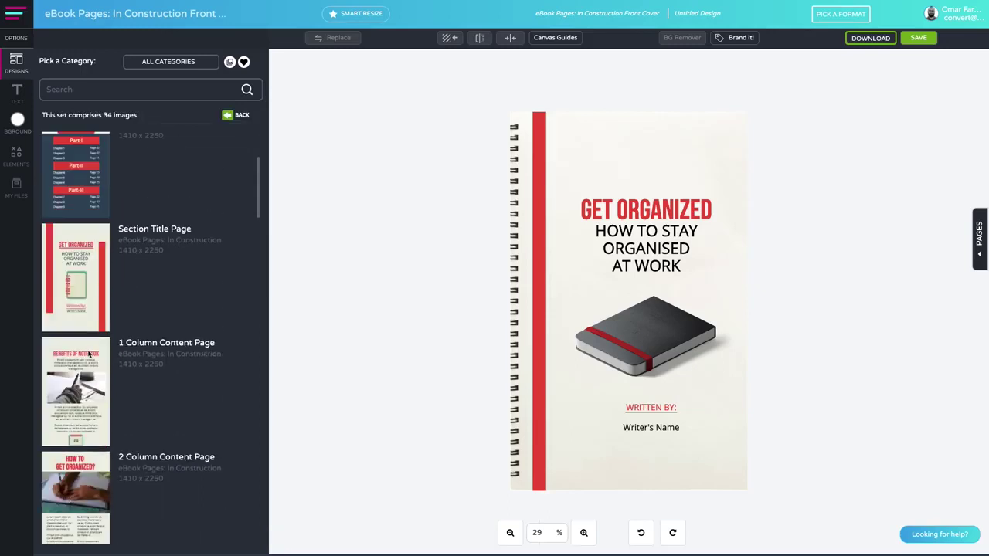
scroll(89, 355, down, 3)
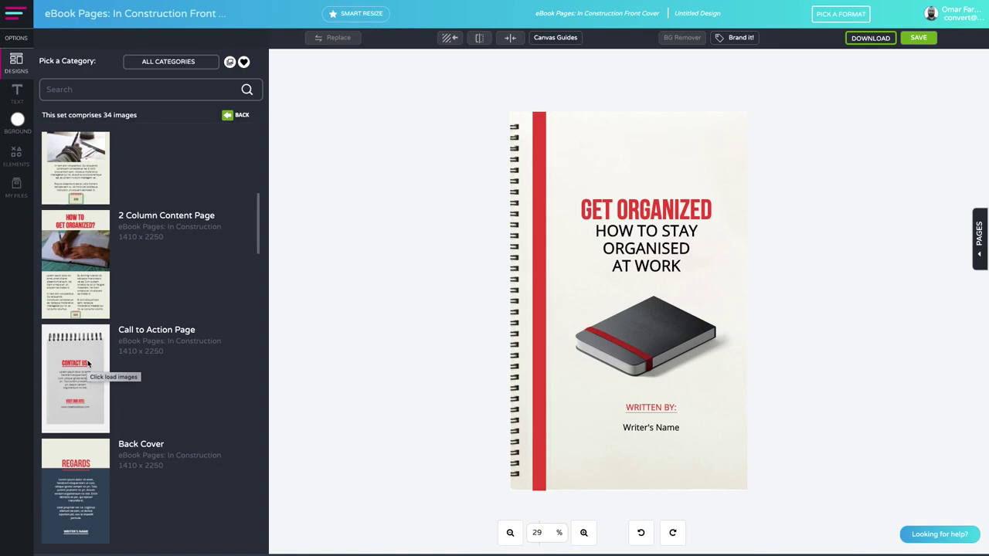
scroll(87, 363, down, 1)
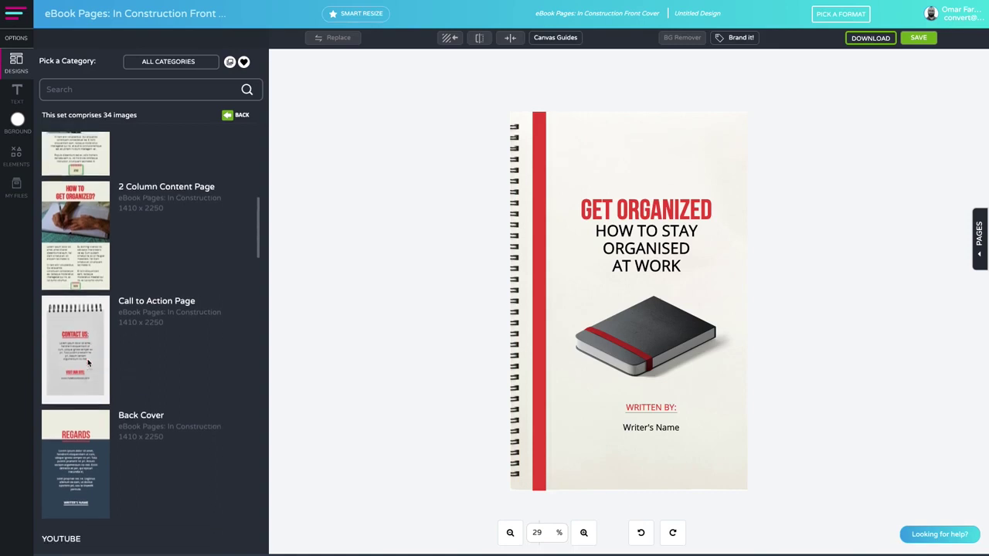
scroll(87, 360, down, 1)
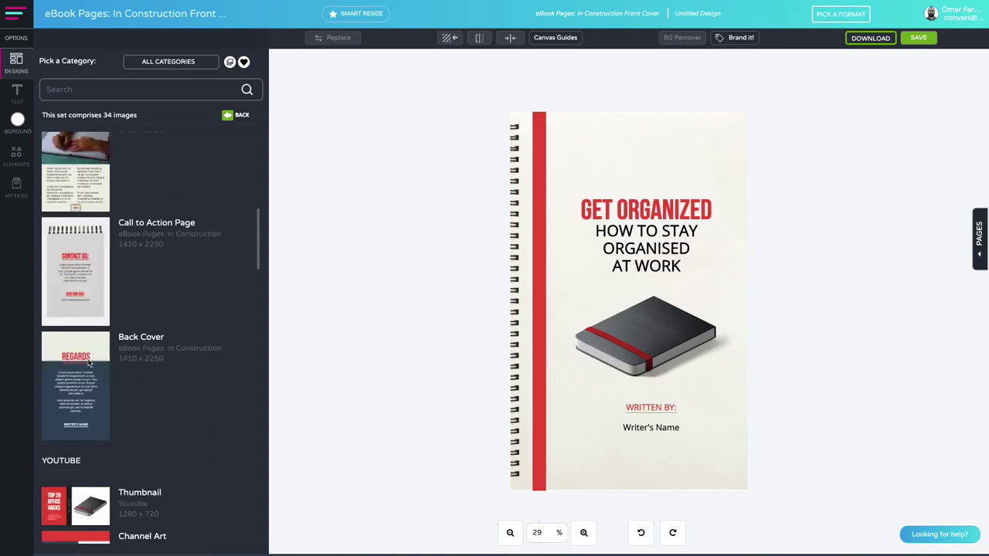
scroll(89, 360, up, 4)
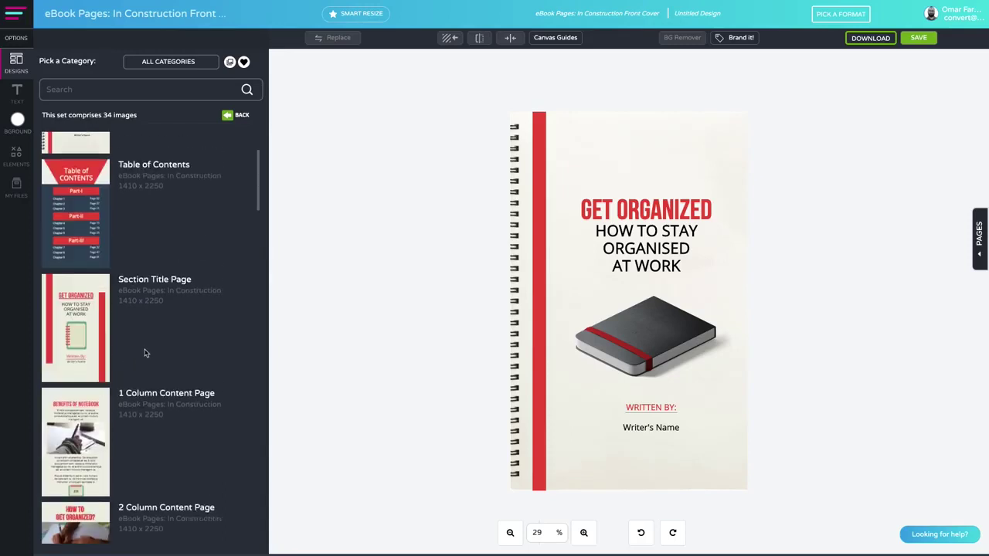
scroll(144, 353, up, 1)
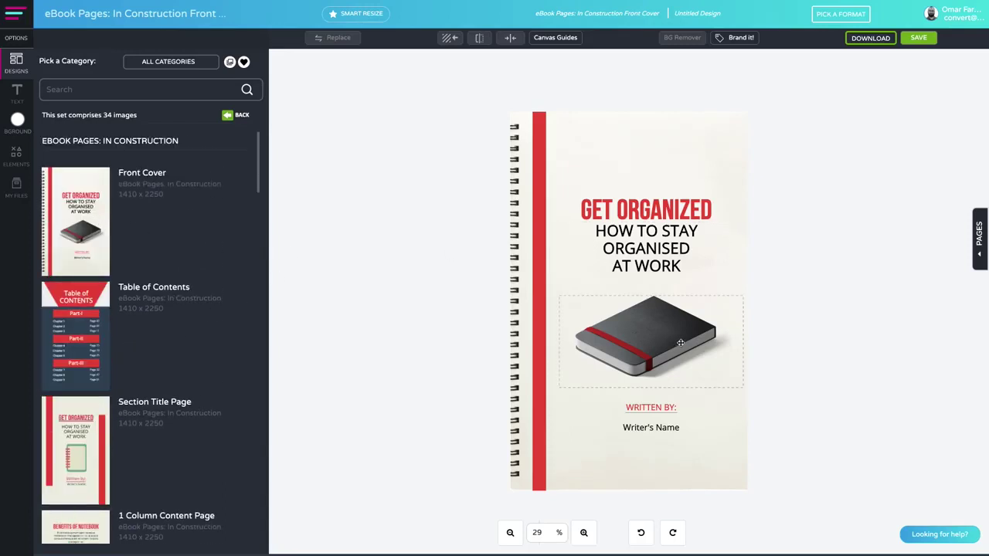